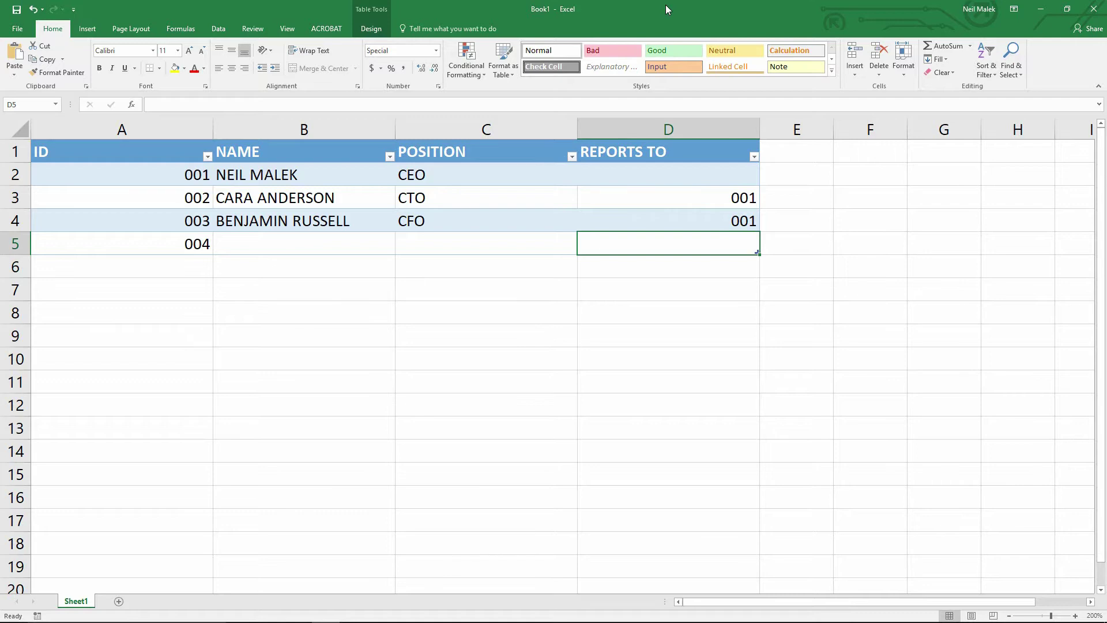
- Select the REPORTS TO cells D2:D5 and confirm the table is named Employees
left_click(665, 122)
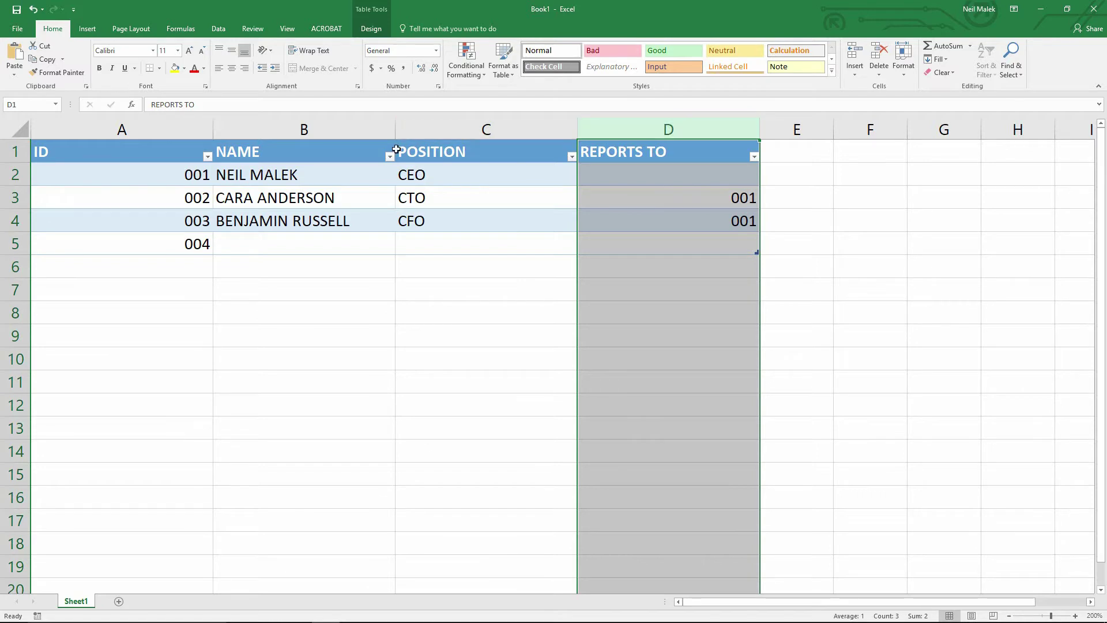
left_click(160, 122)
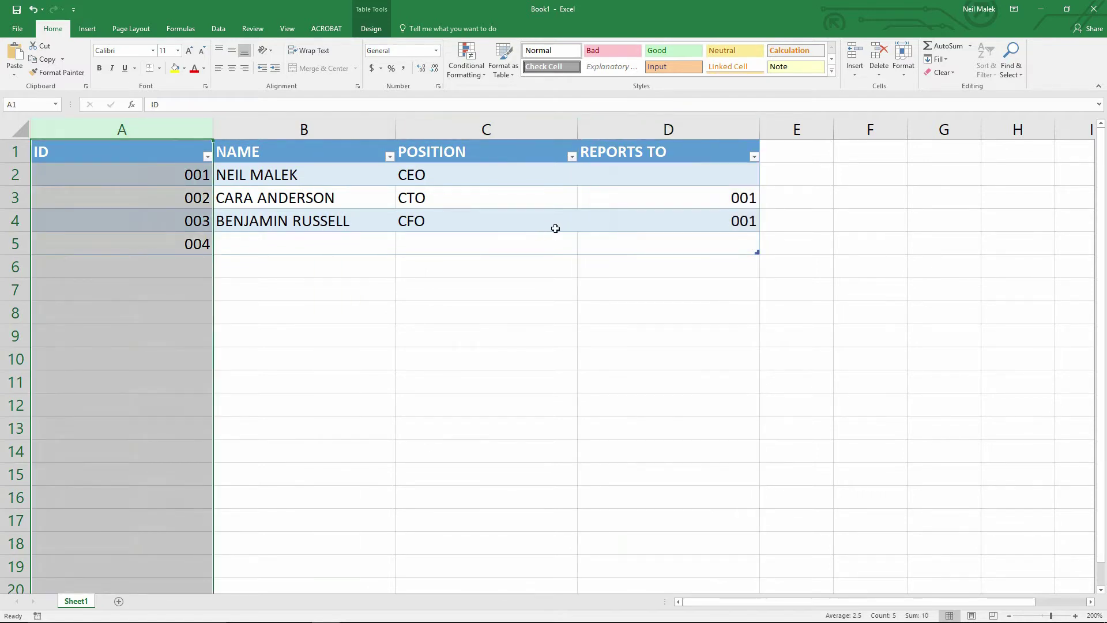
left_click_drag(668, 173, 685, 238)
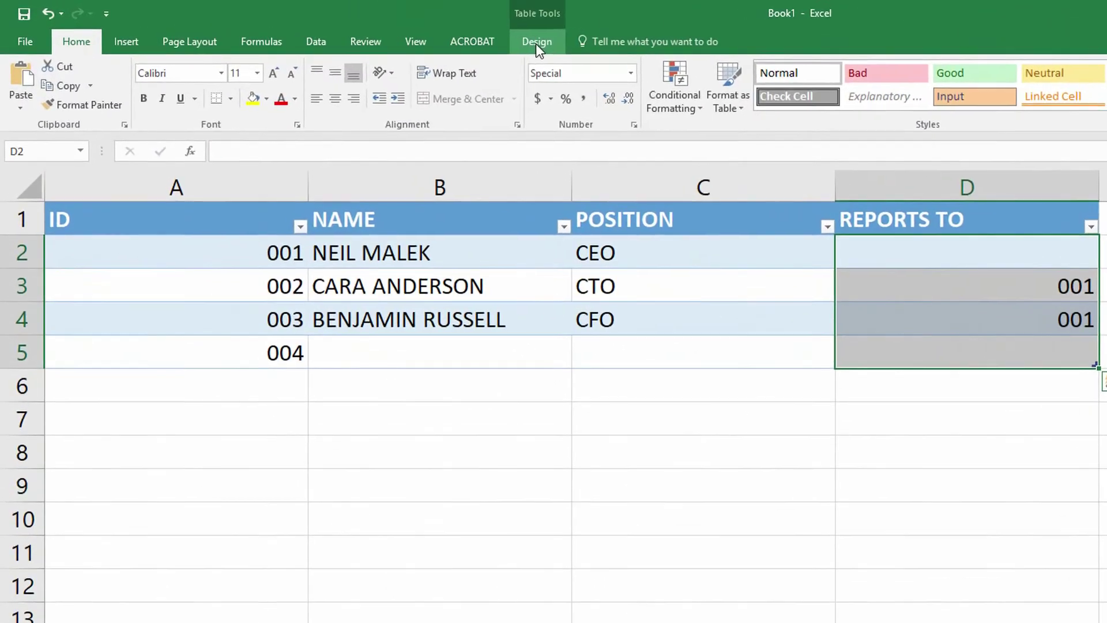
left_click(372, 29)
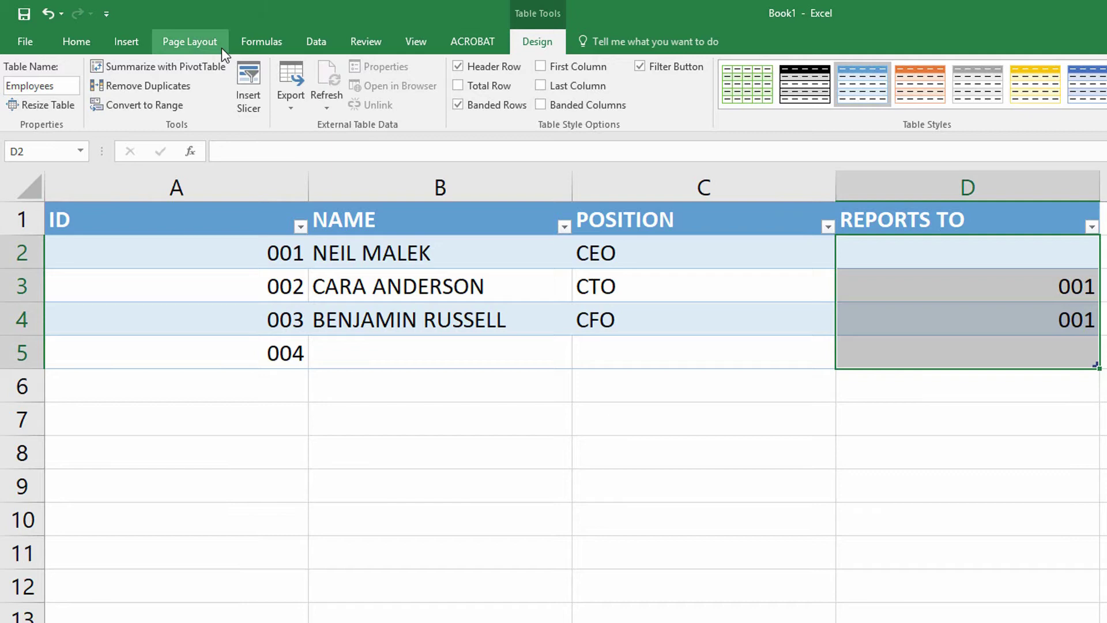
- Give D2:D5 List validation with source =INDIRECT("Employees[ID]")
left_click(306, 40)
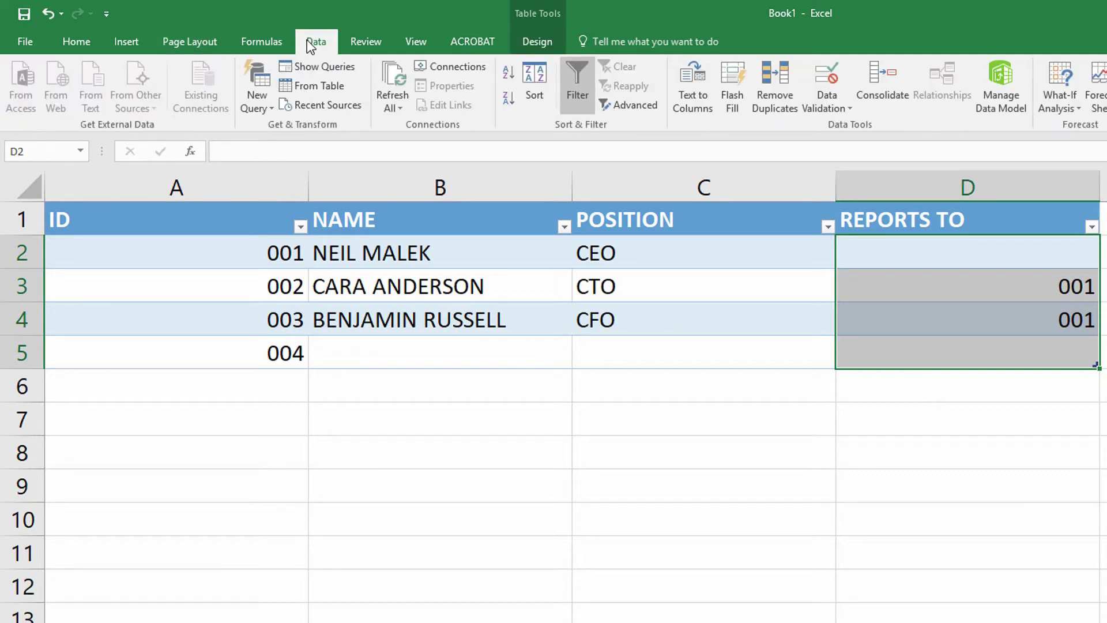
left_click(828, 78)
left_click(187, 339)
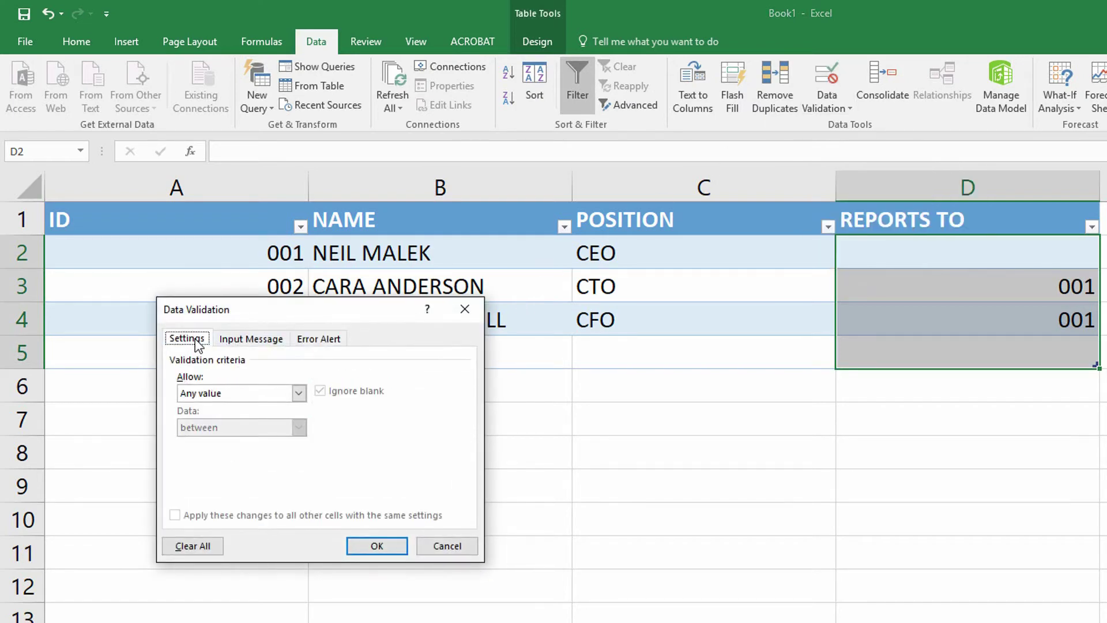
left_click(300, 393)
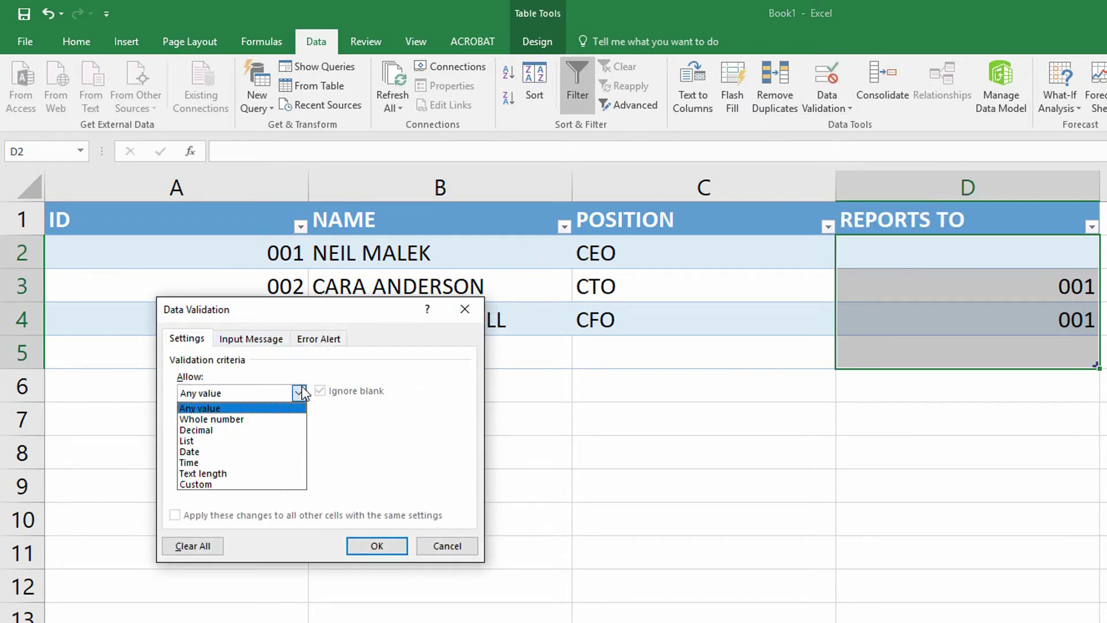
left_click(276, 440)
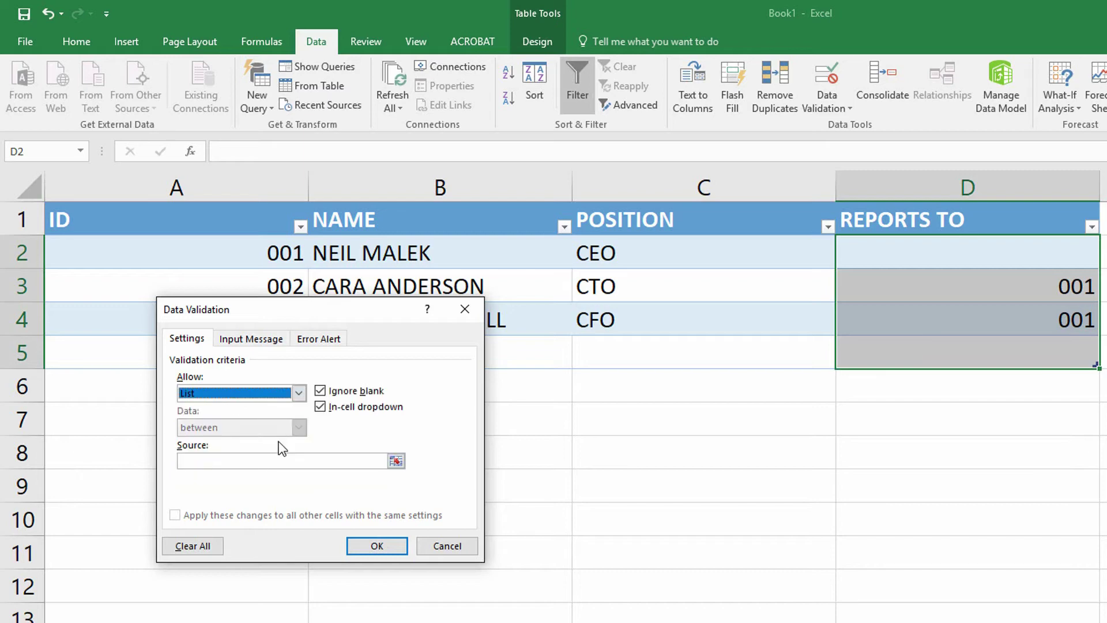
left_click(266, 461)
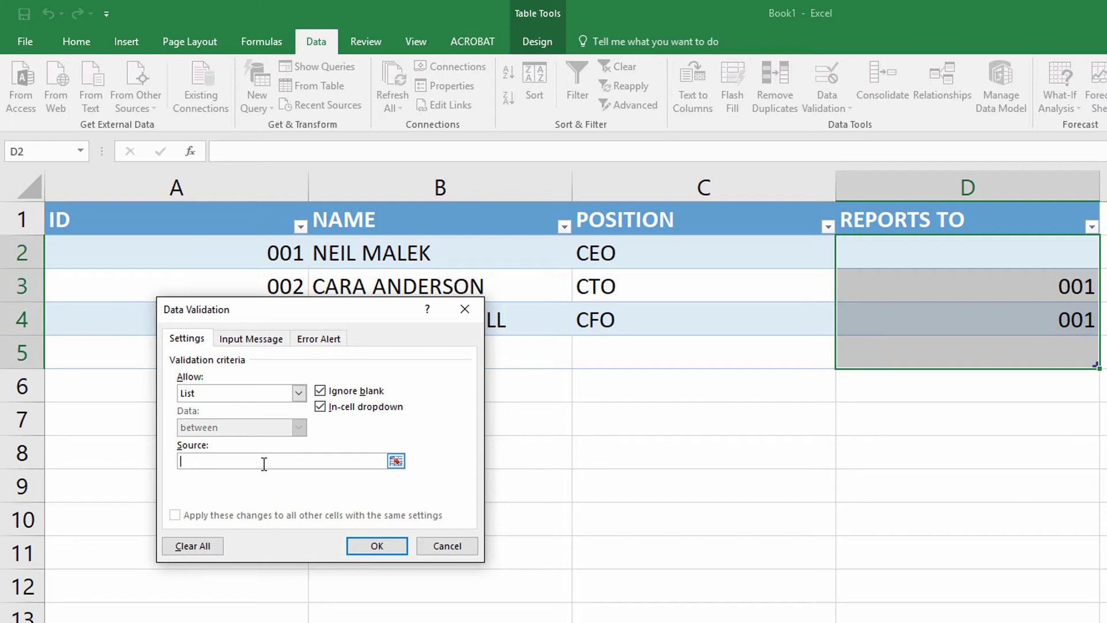
key("Caps_Lock")
type("=INDIRECT(")
key("Caps_Lock")
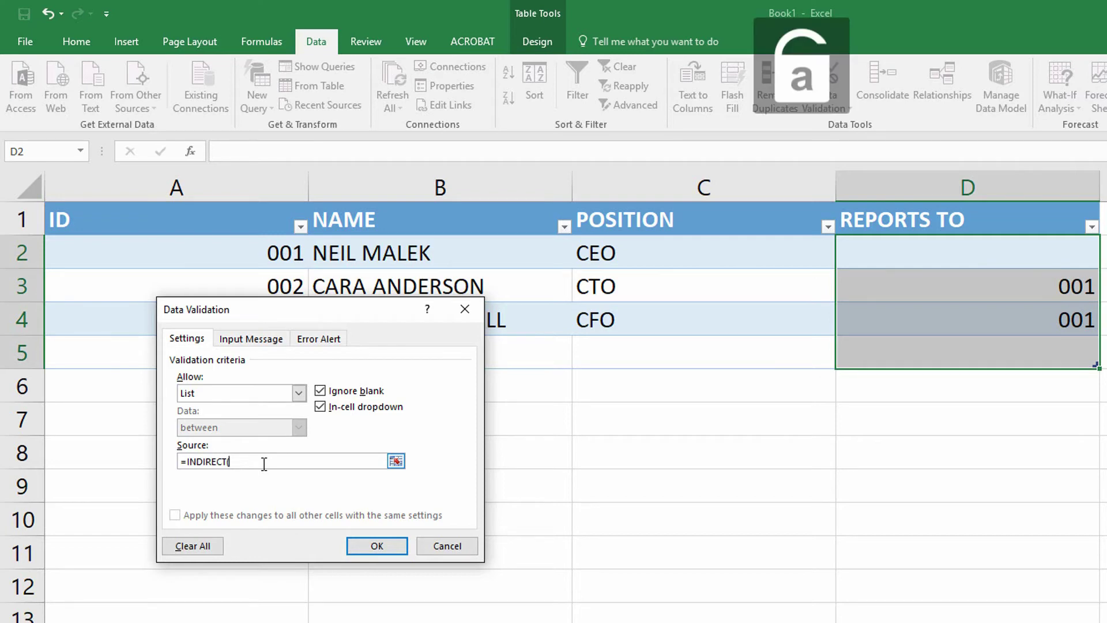
type("('")
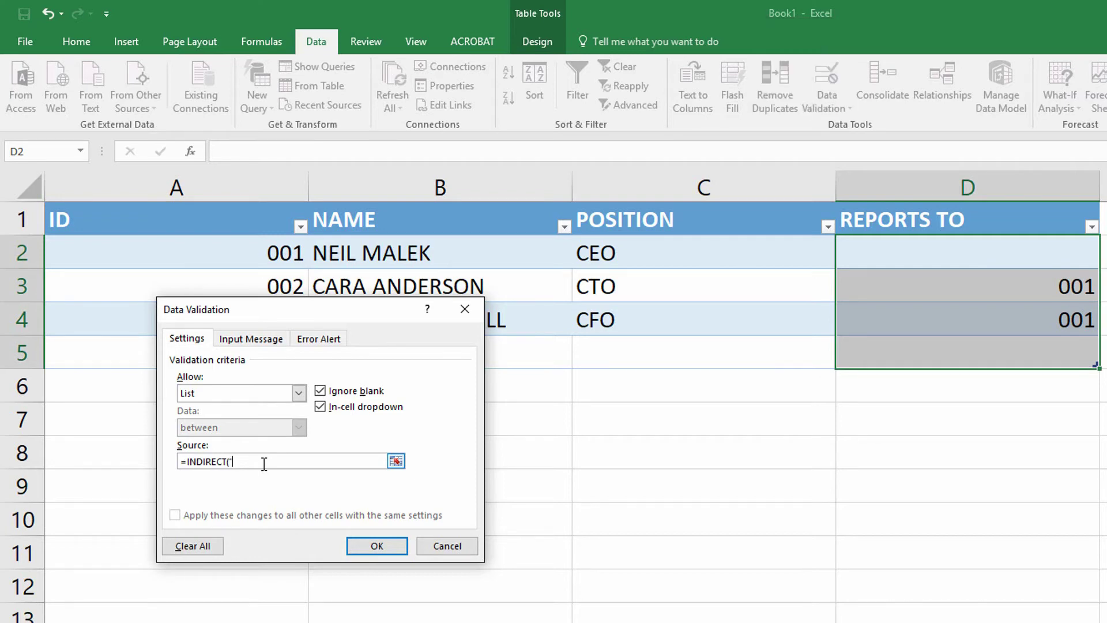
type("Employees[ID]\")")
- Apply the list validation and check the new dropdown in the REPORTS TO cells
left_click(378, 544)
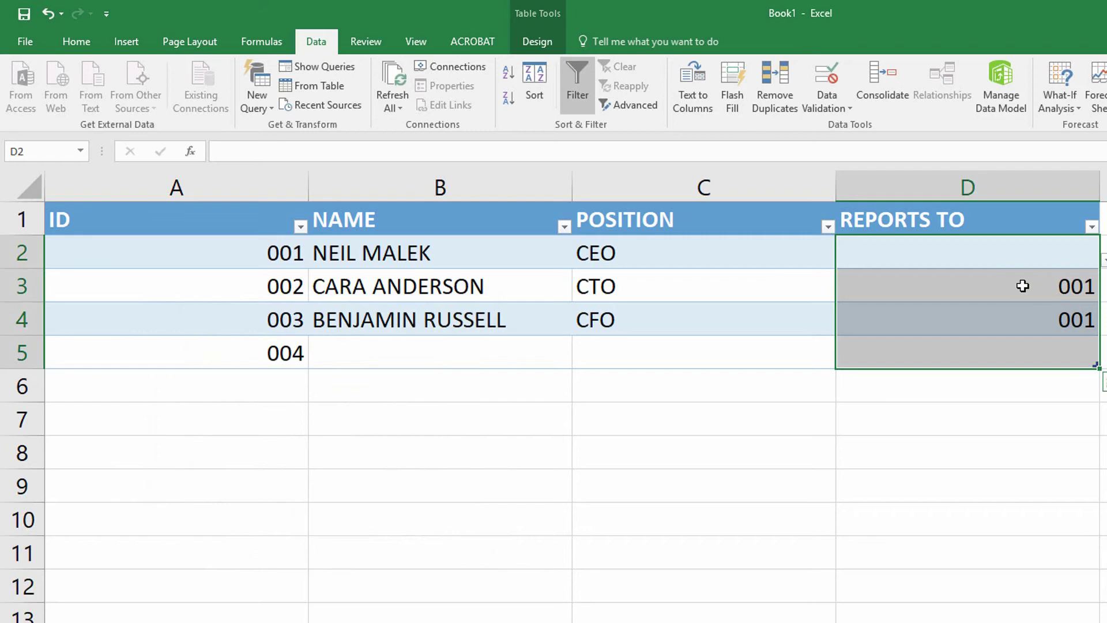
left_click(1055, 282)
left_click(1078, 349)
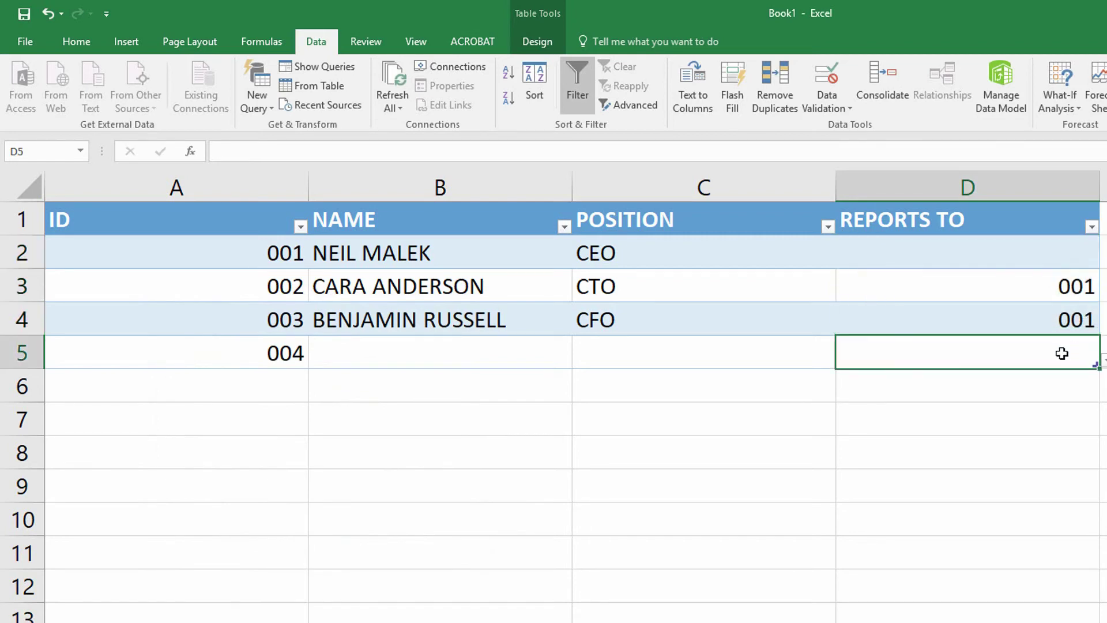
- Enter employee 004's full name in the NAME cell
left_click(406, 360)
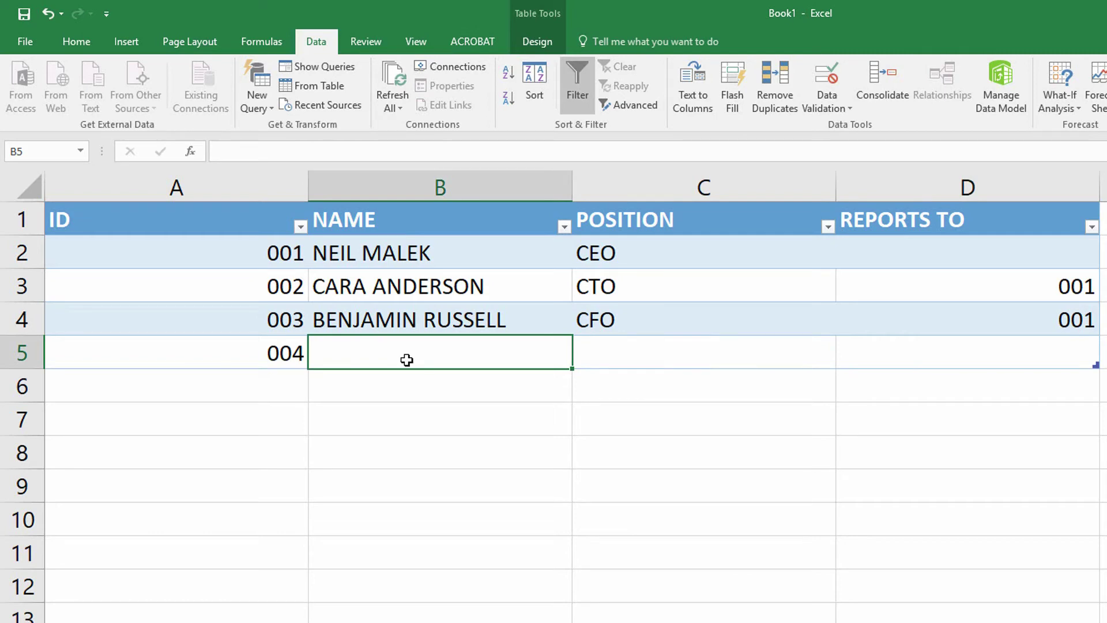
type("Geor")
key("BackSpace")
key("BackSpace")
key("BackSpace")
key("Caps_Lock")
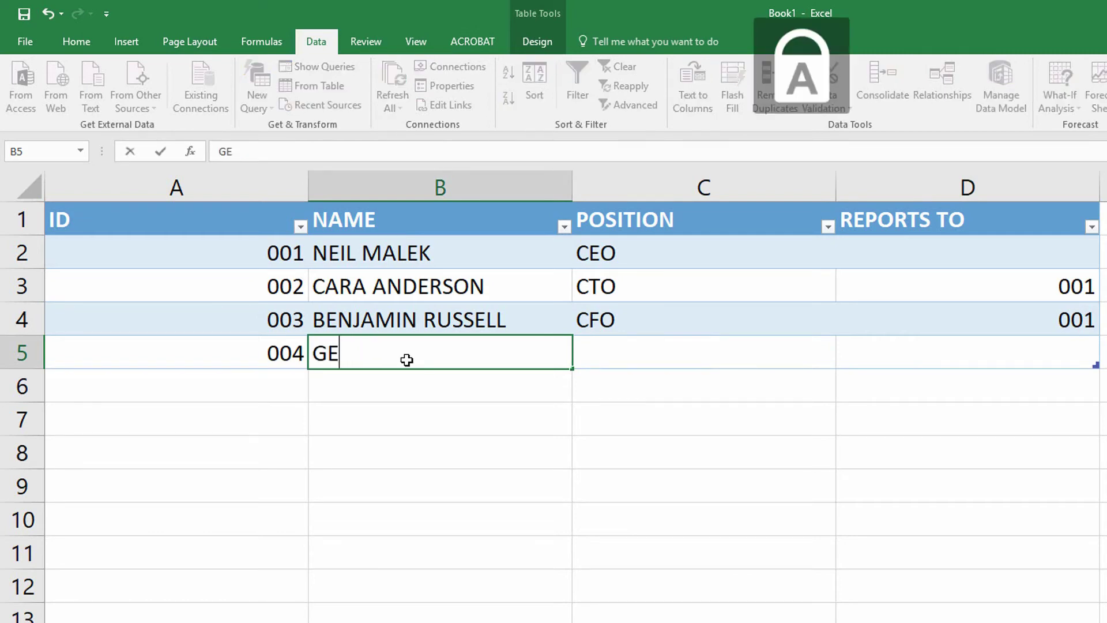
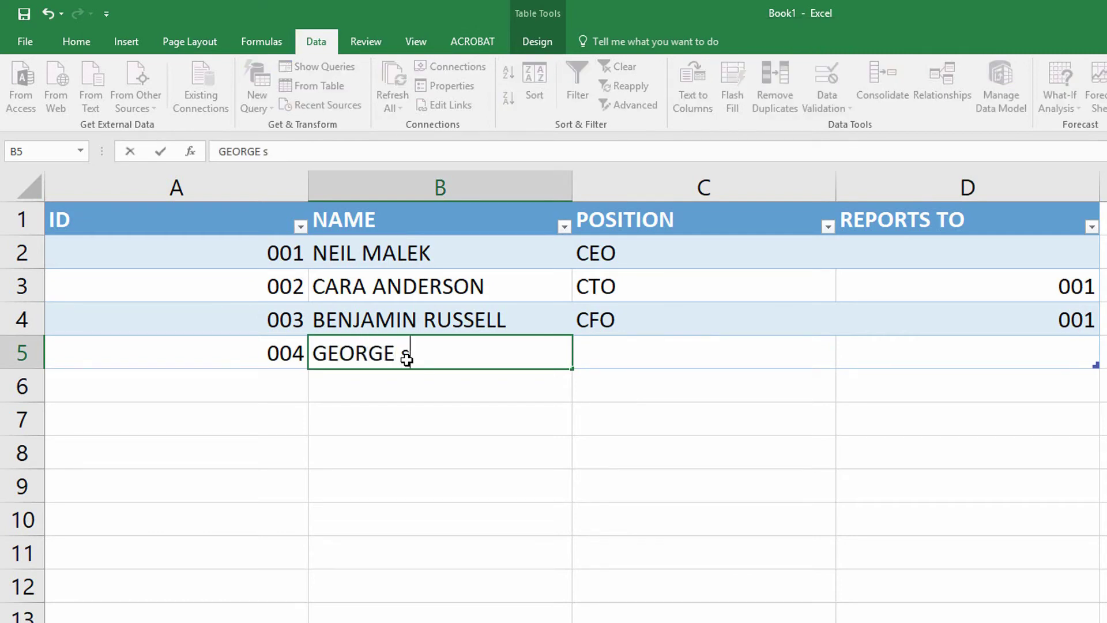
key("Tab")
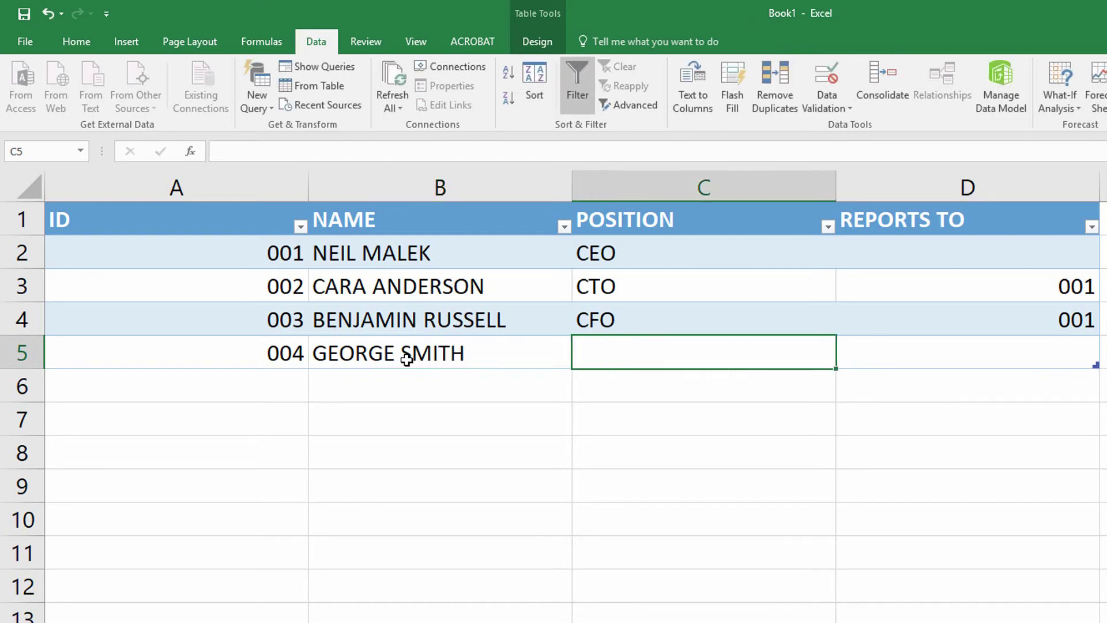
- Set employee 004's position to VP Finance and pick 003 as REPORTS TO from the dropdown
type("VP")
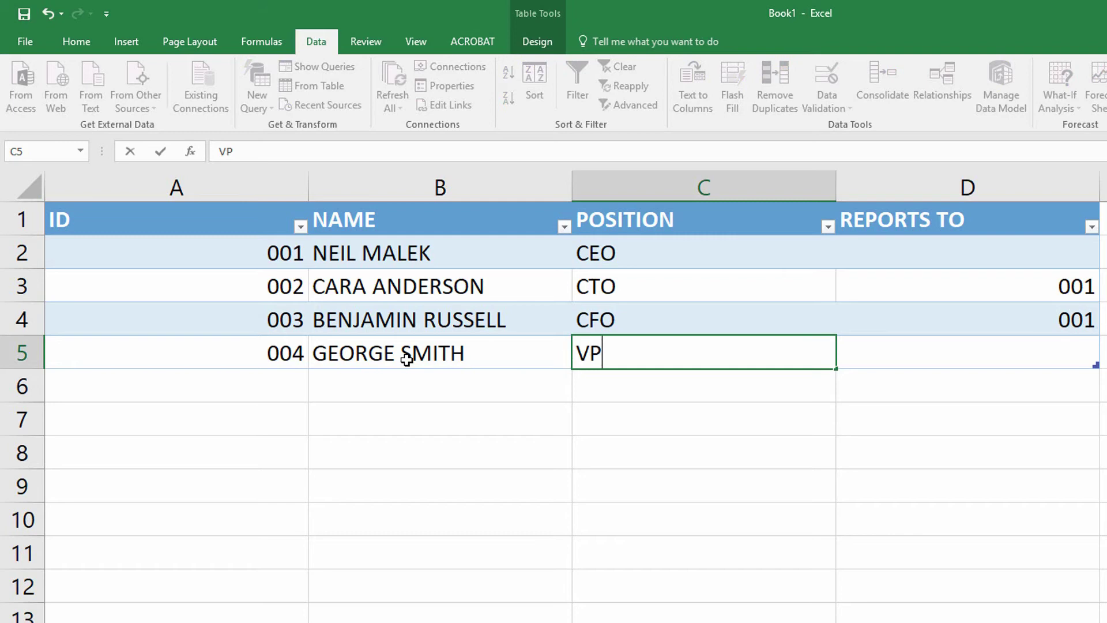
key("Caps_Lock")
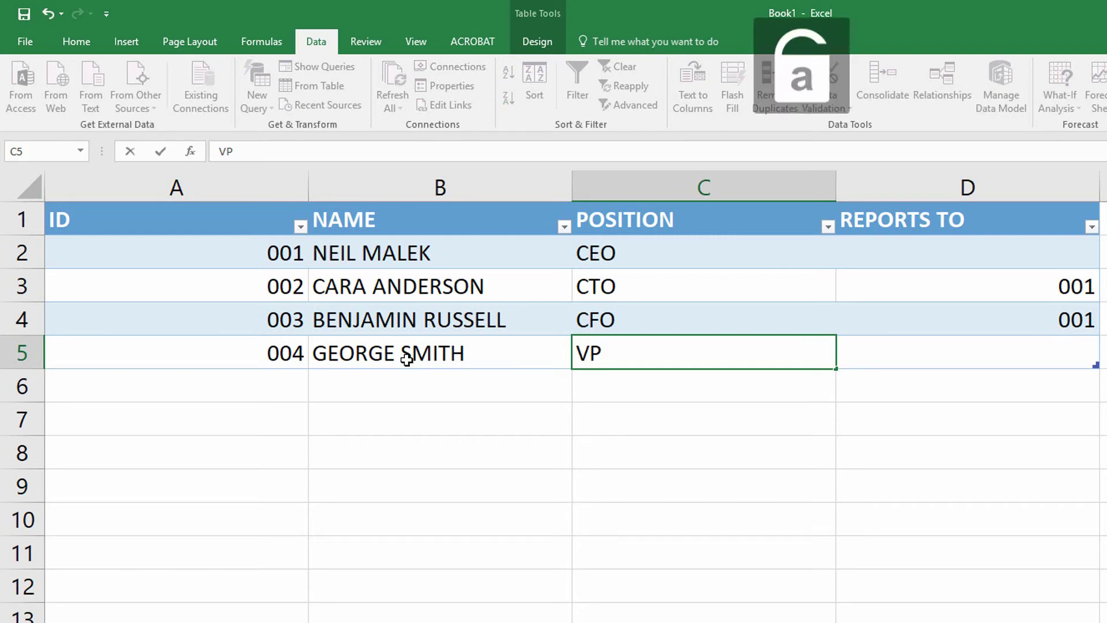
type("Finance")
key("Tab")
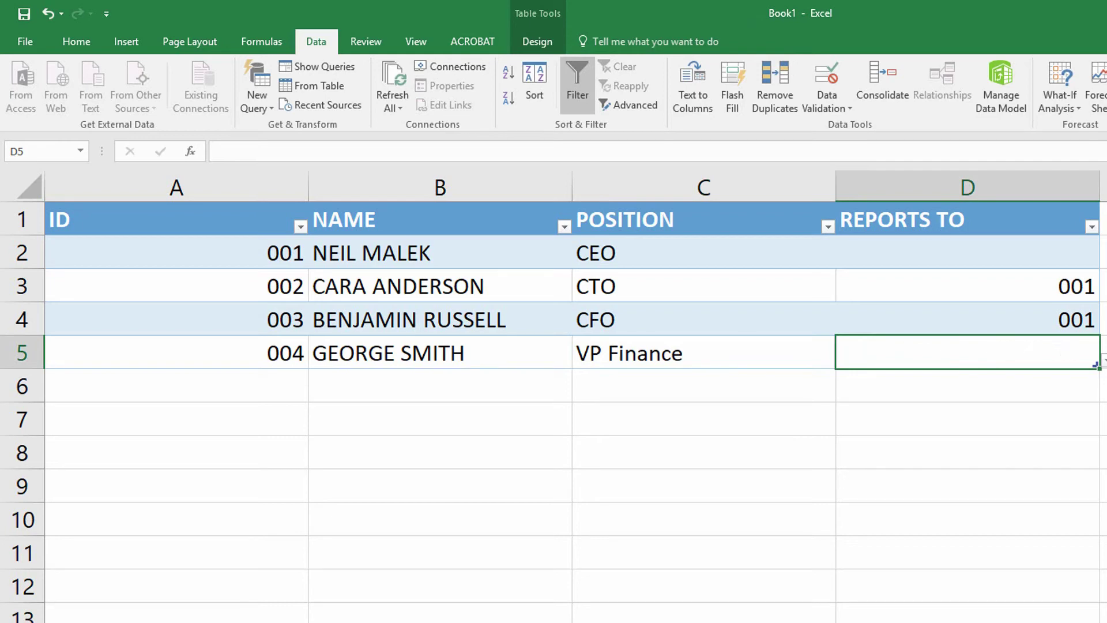
key("alt+Down")
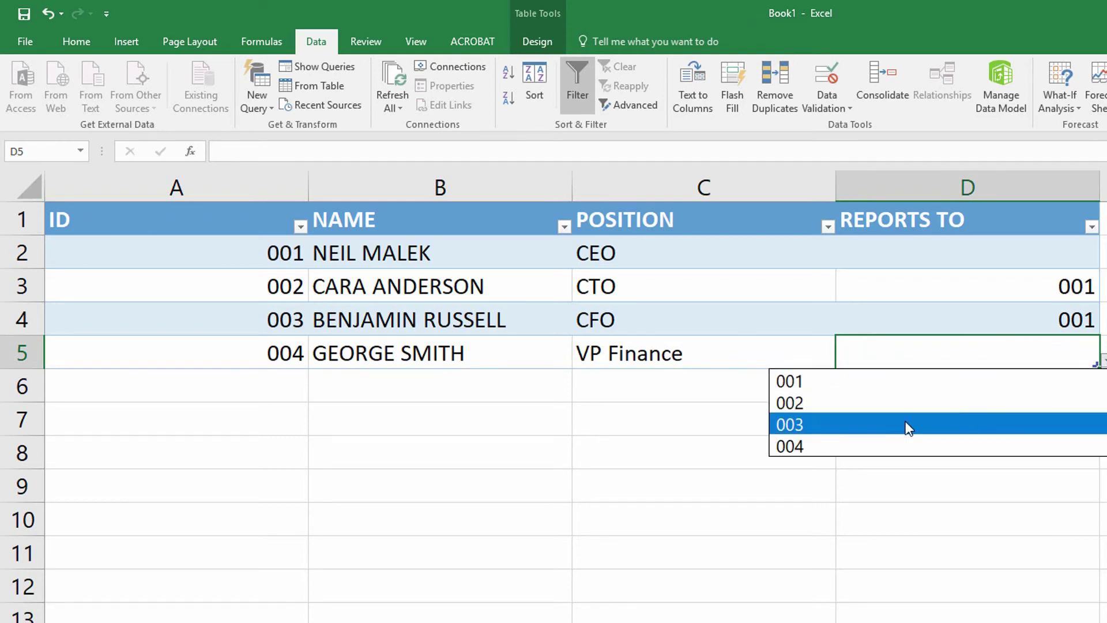
left_click(889, 424)
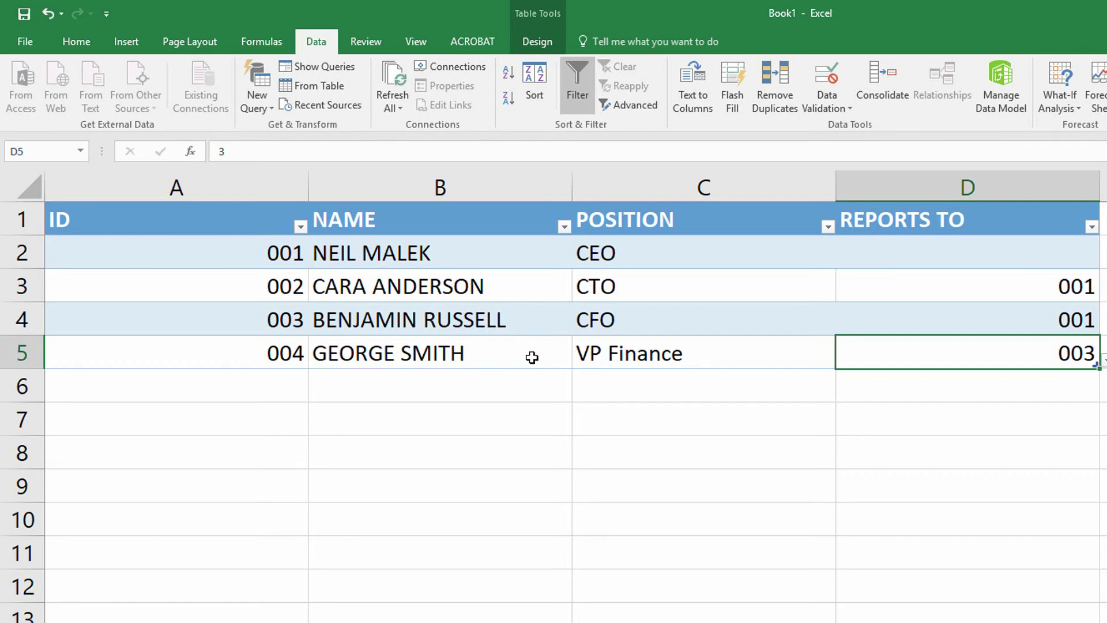
- Start row 6 with ID 005 after discarding the rejected duplicate ID 3
left_click(285, 386)
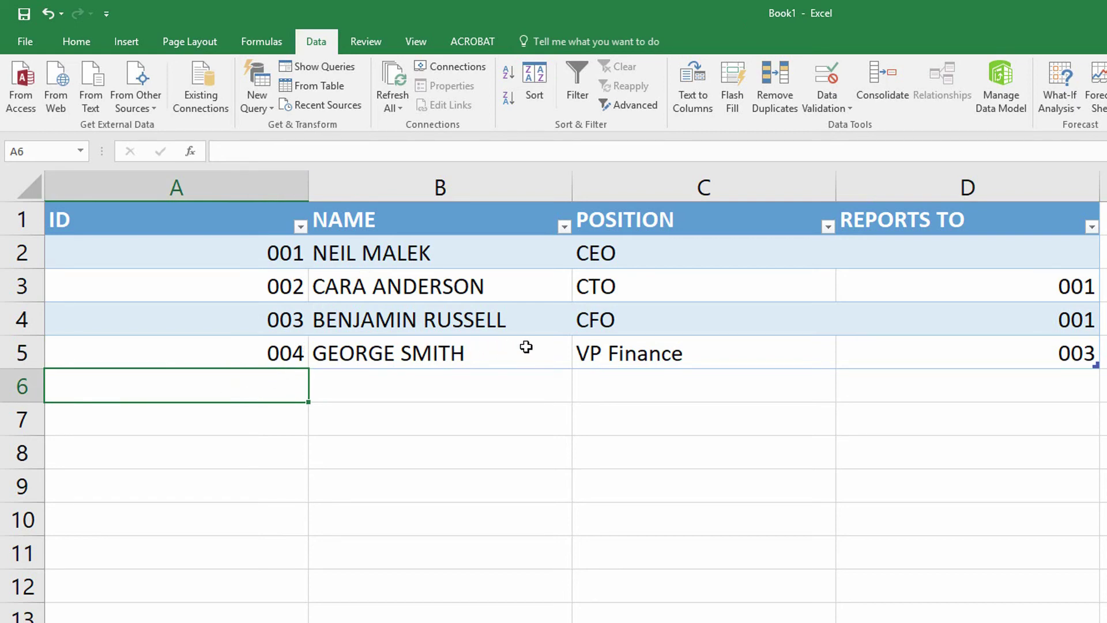
type("3")
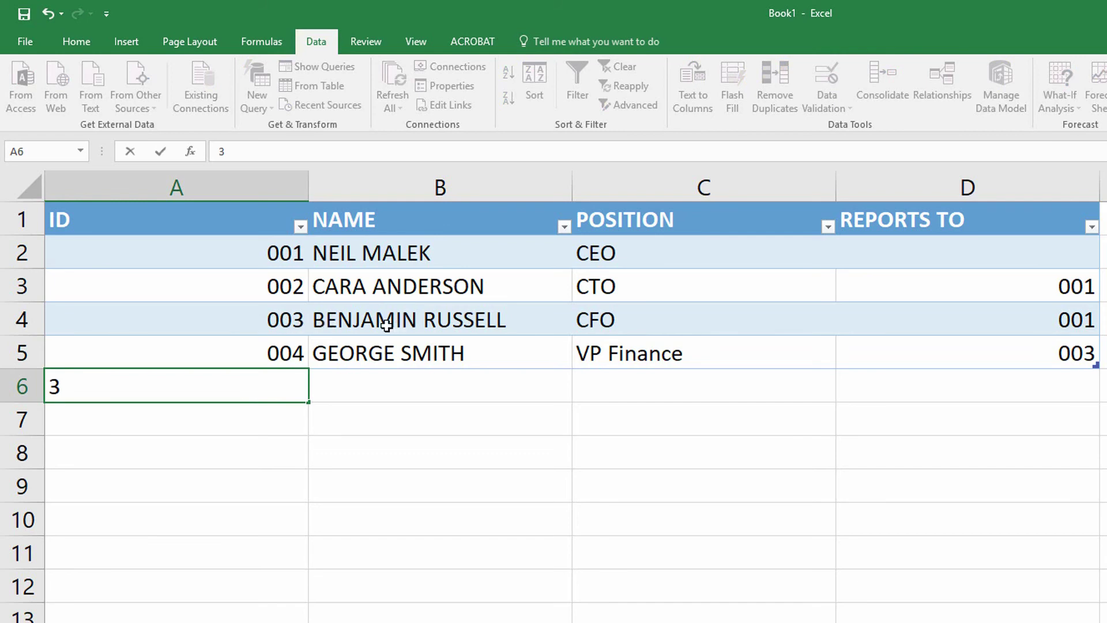
key("Return")
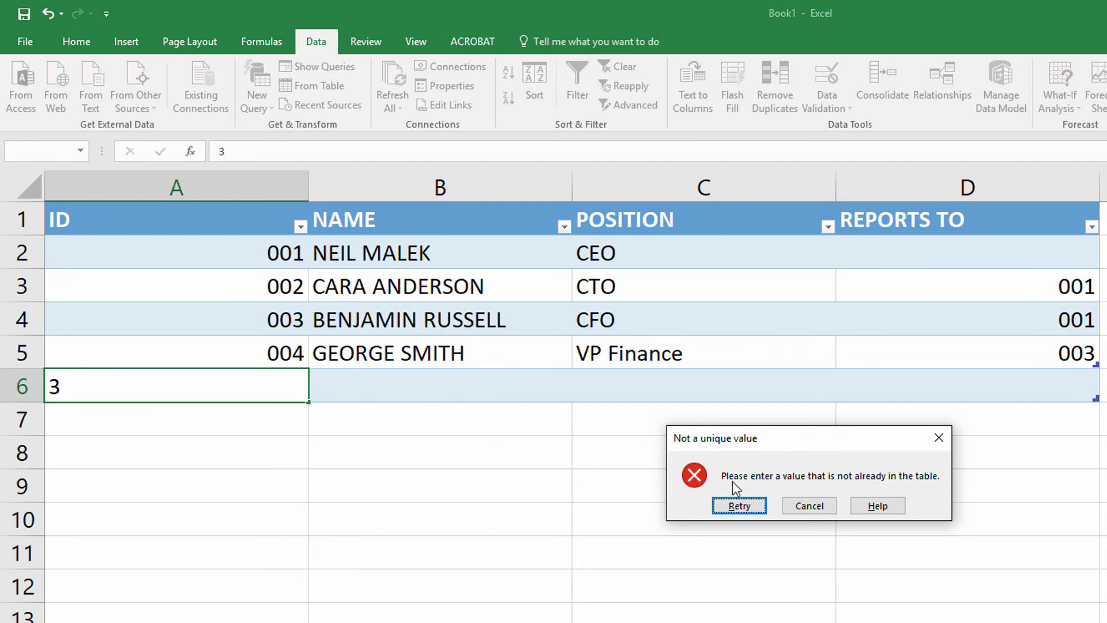
key("Escape")
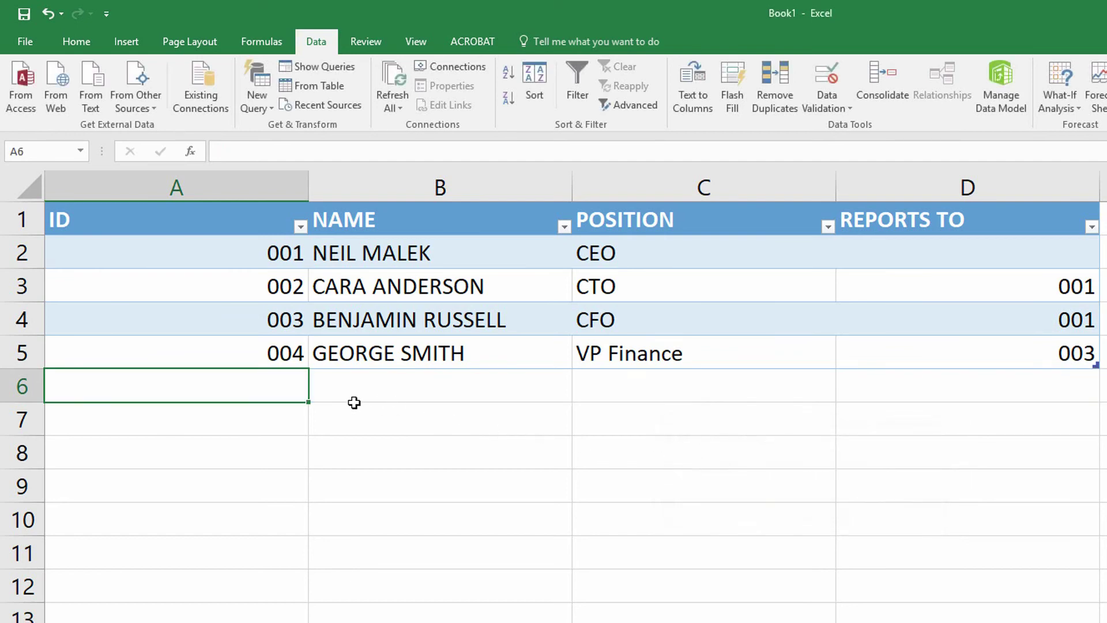
type("5")
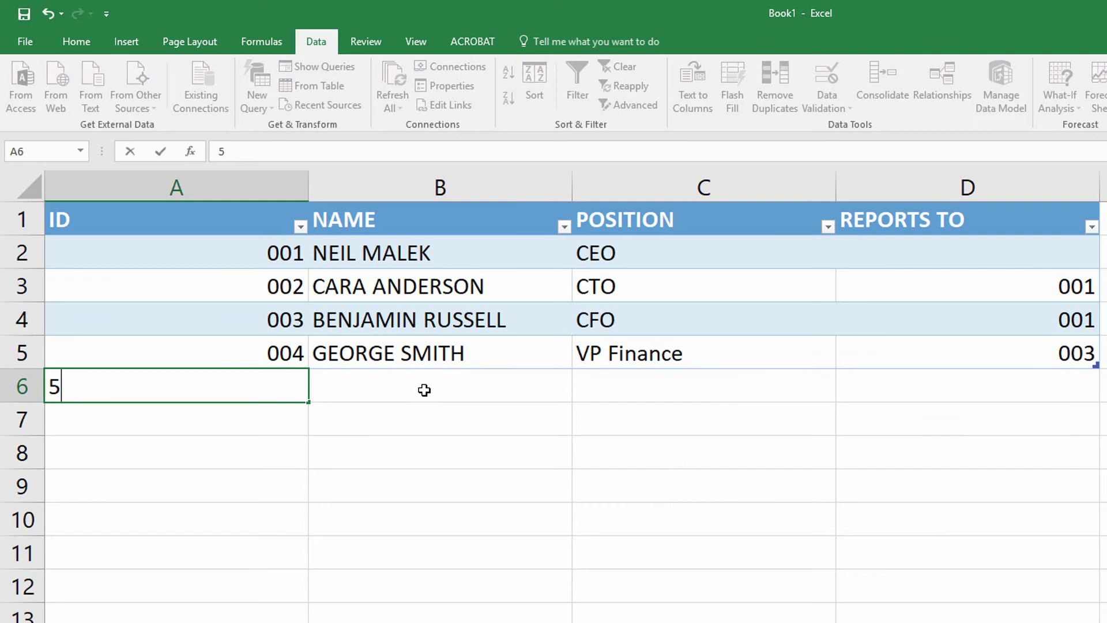
key("Tab")
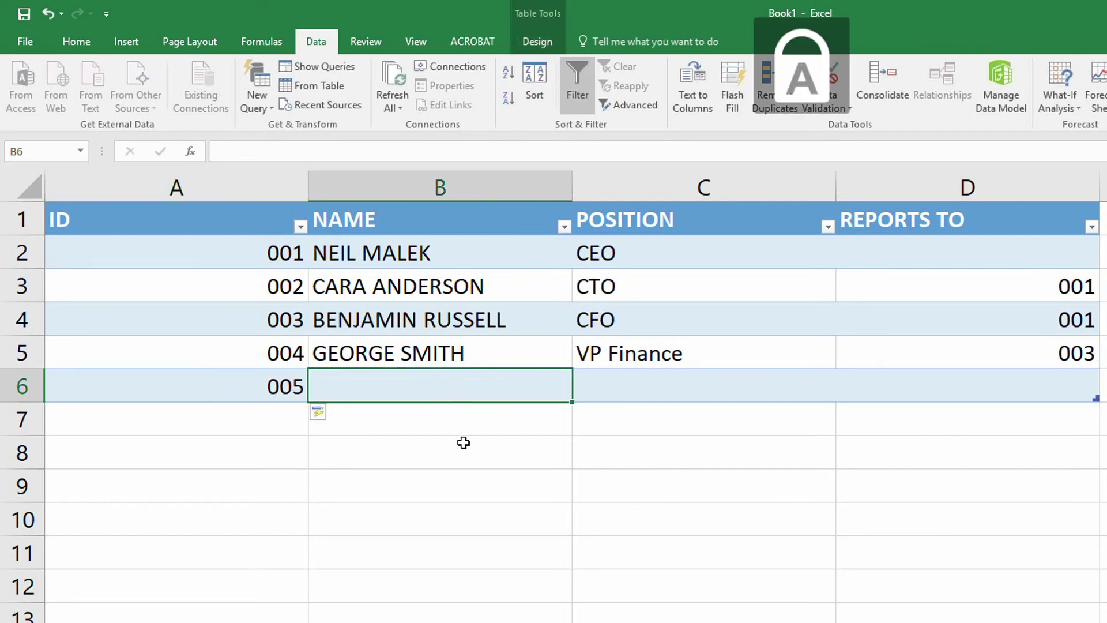
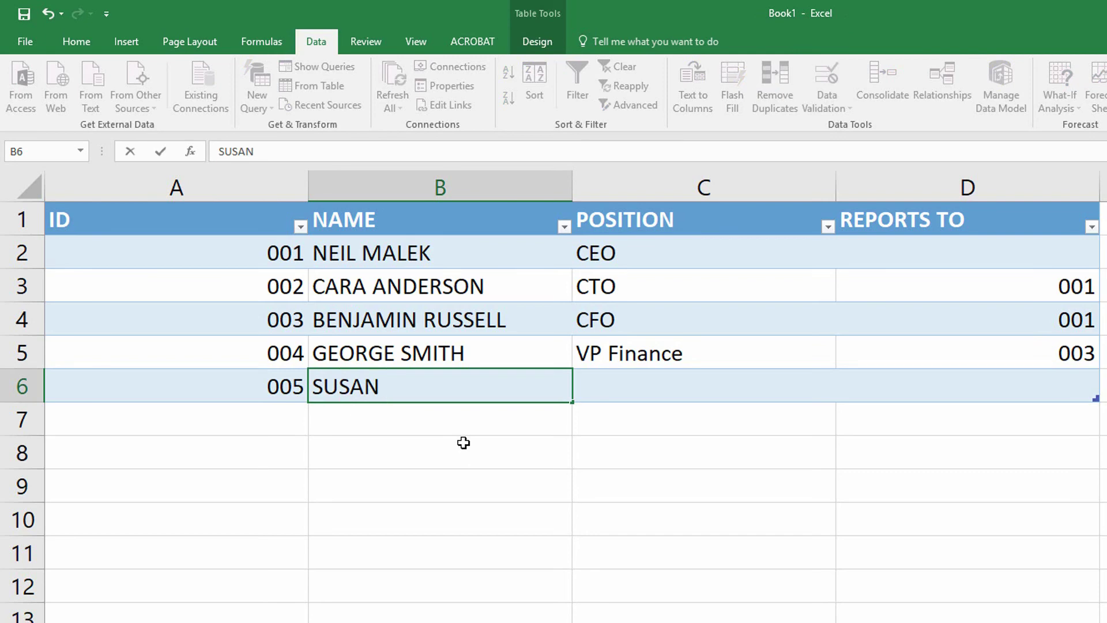
- Enter the new employee's full name and the position VP Sales
key("Tab")
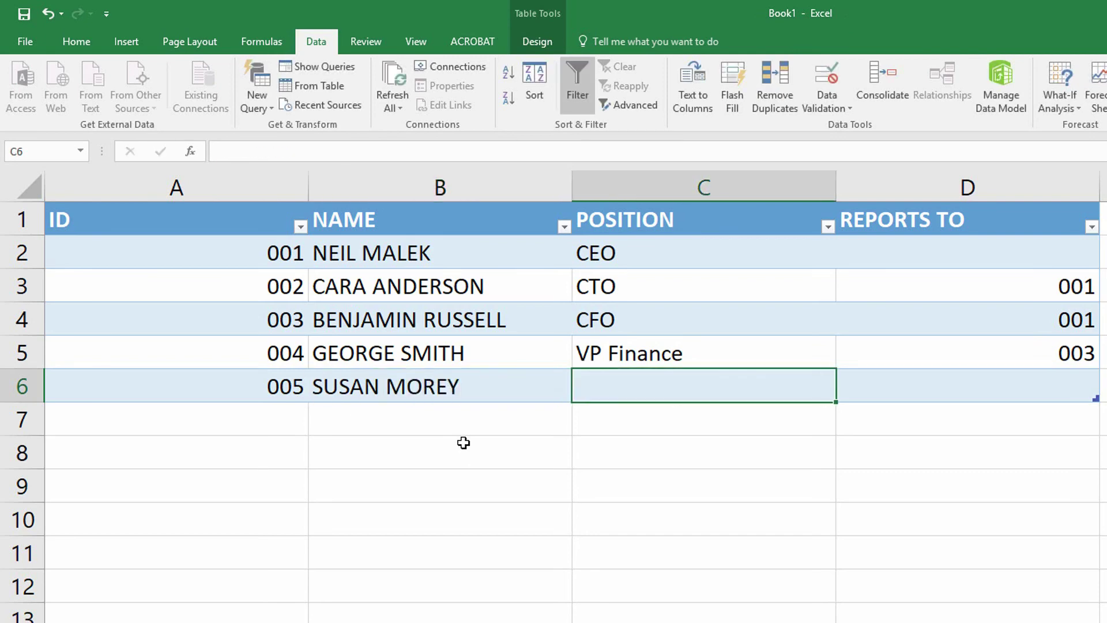
key("Caps_Lock")
type("VP ")
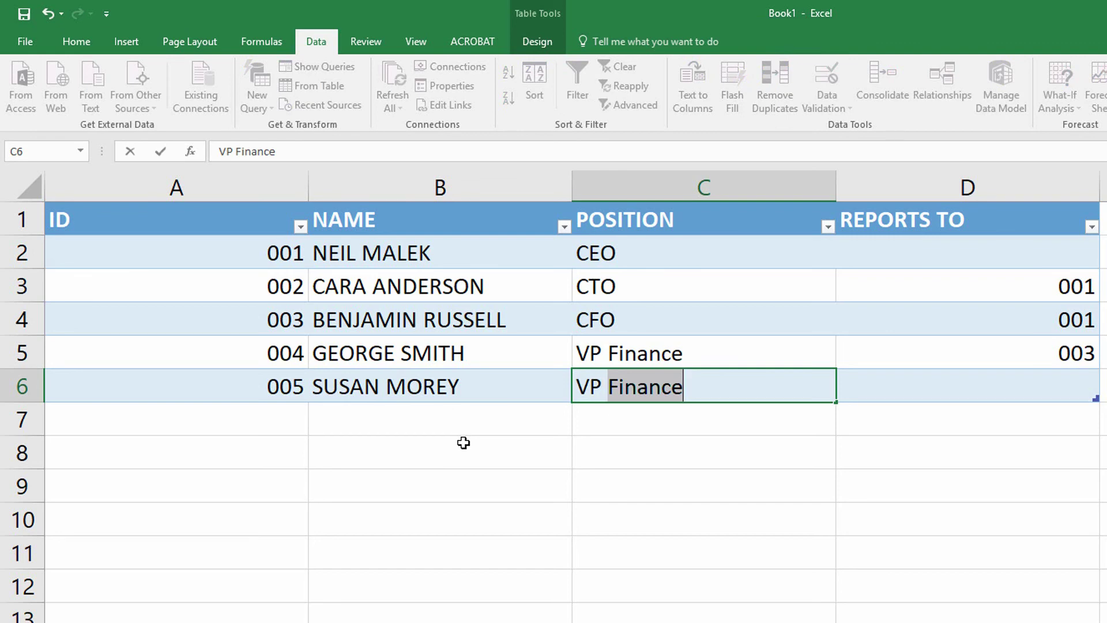
type("Sales")
key("Tab")
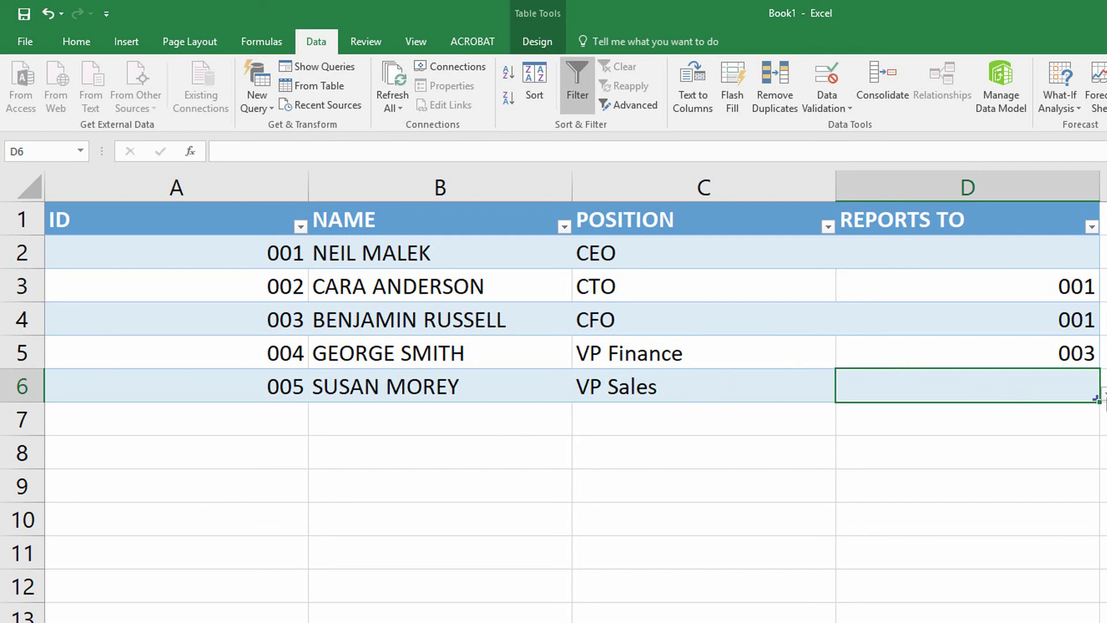
- Pick 003 from D6's dropdown, then review the ID and REPORTS TO columns
left_click(1103, 394)
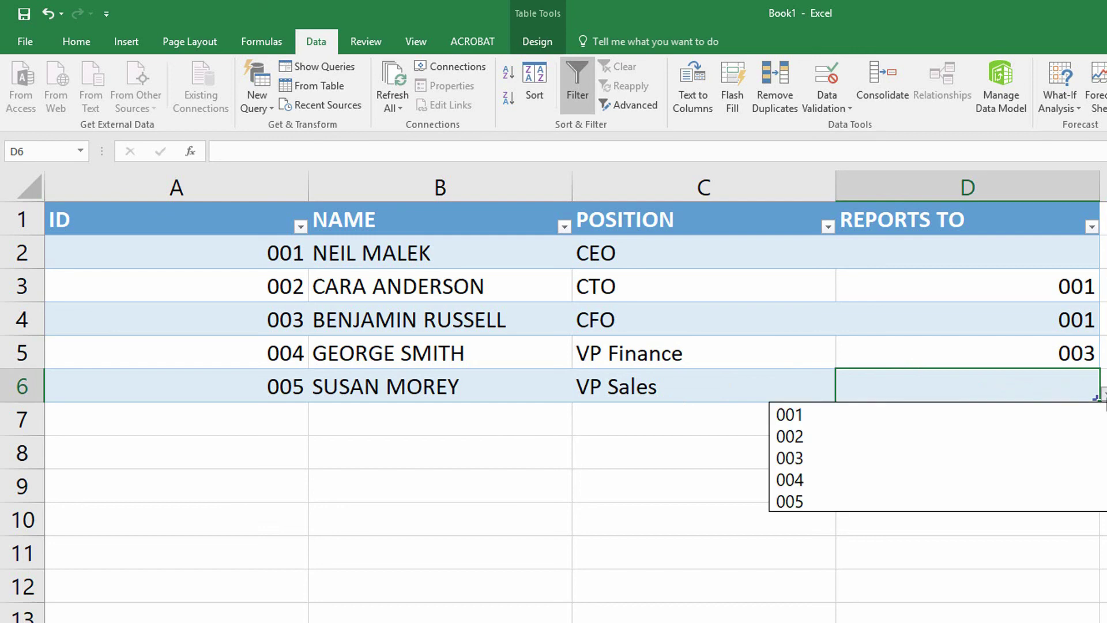
left_click(985, 459)
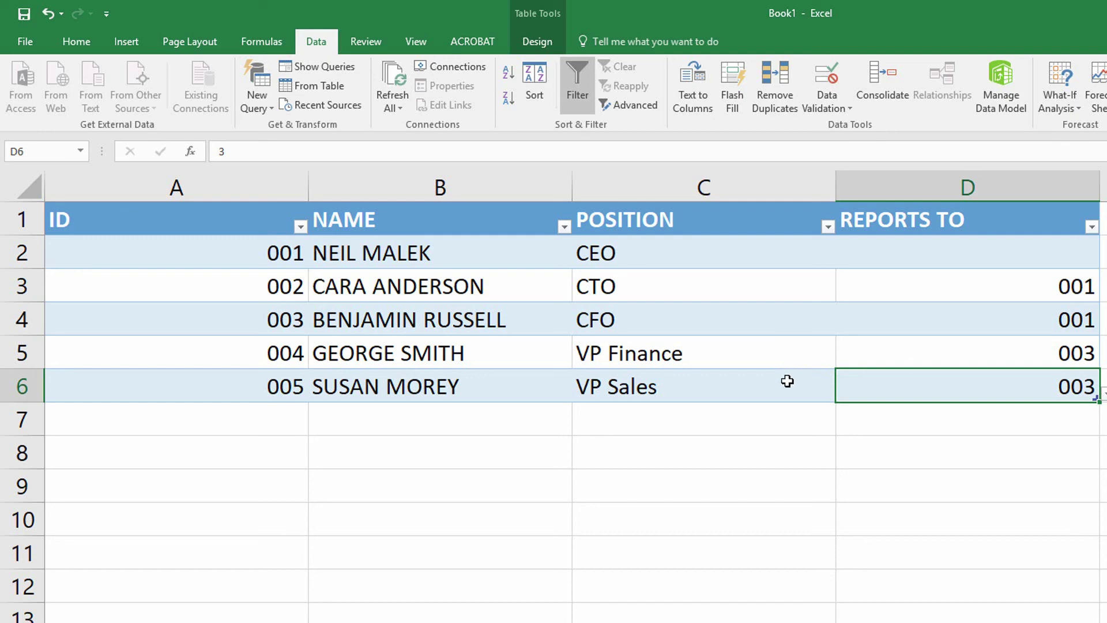
left_click_drag(253, 257, 251, 399)
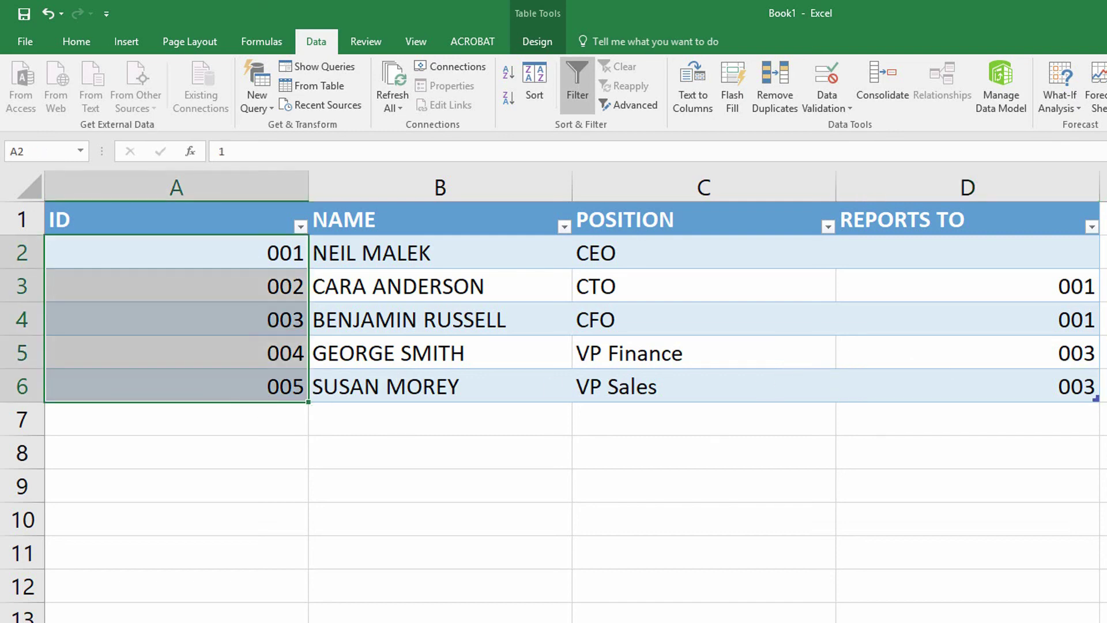
left_click_drag(1037, 255, 1032, 379)
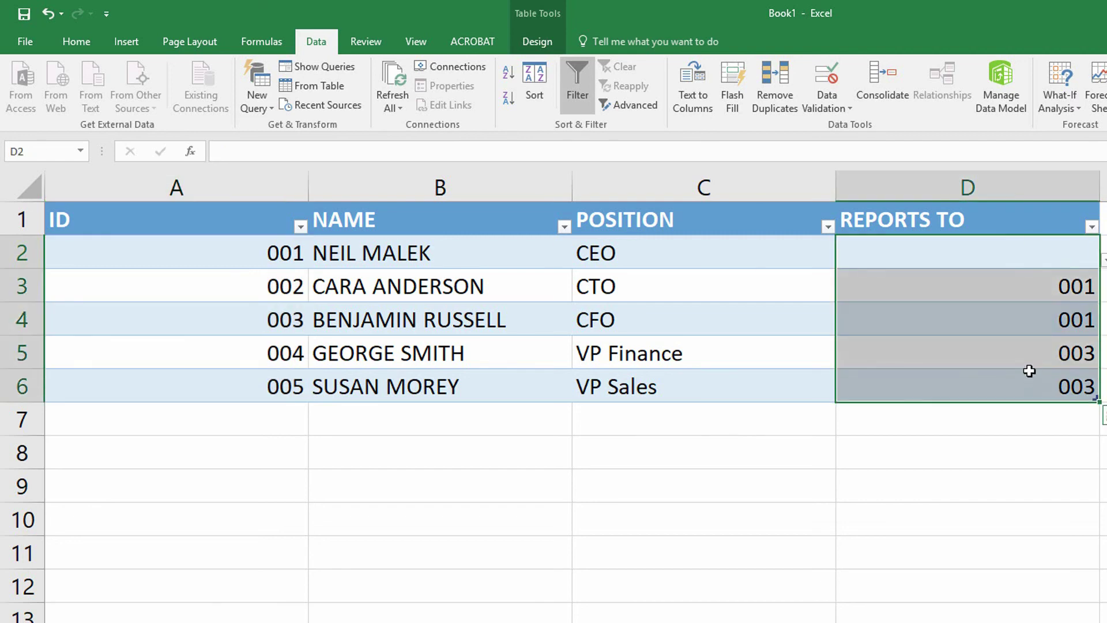
left_click(1022, 353)
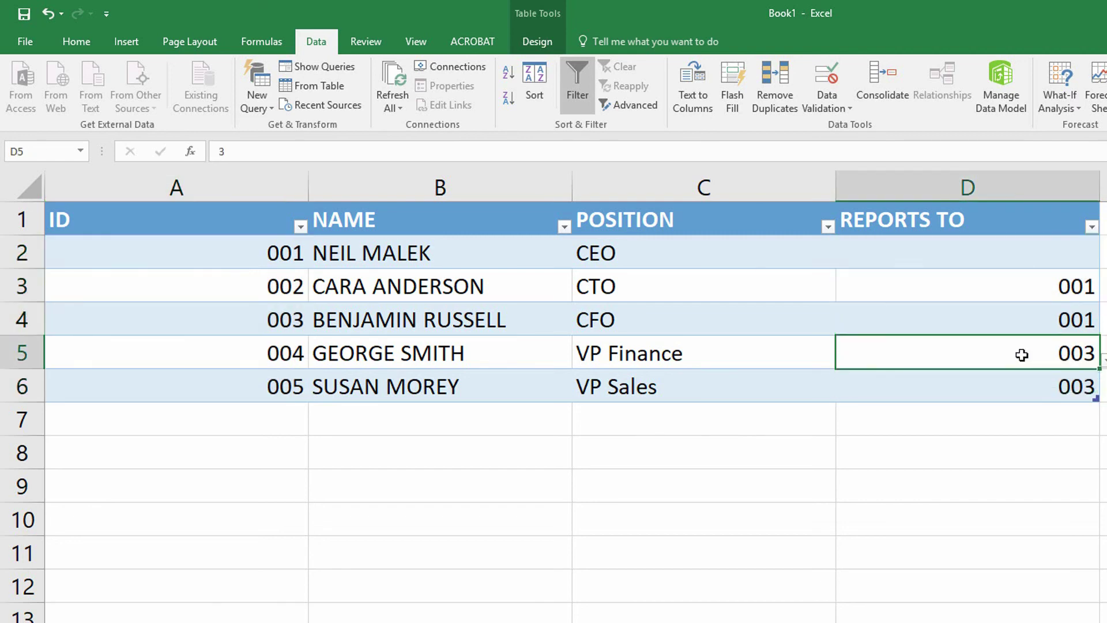